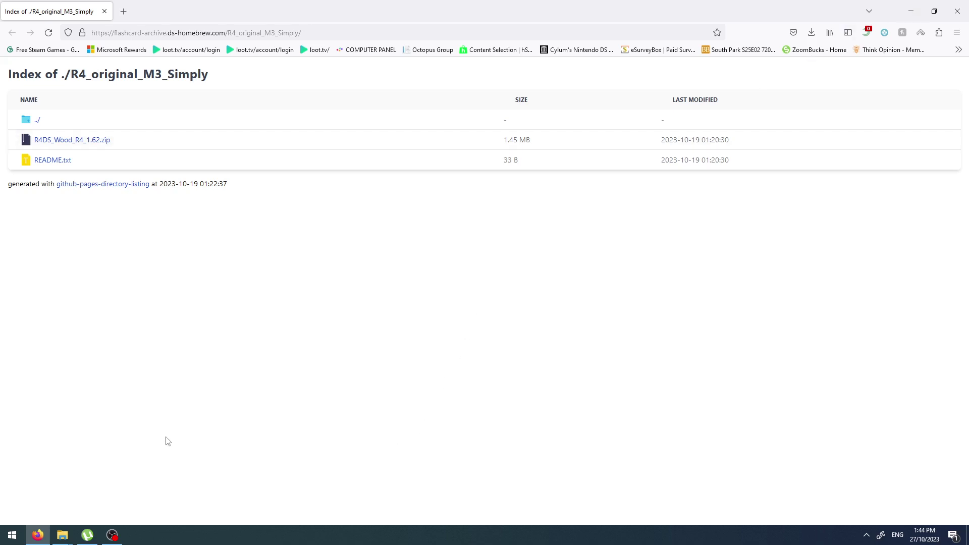
# Open Documents in File Explorer and go up to This PC.
pyautogui.click(3, 536)
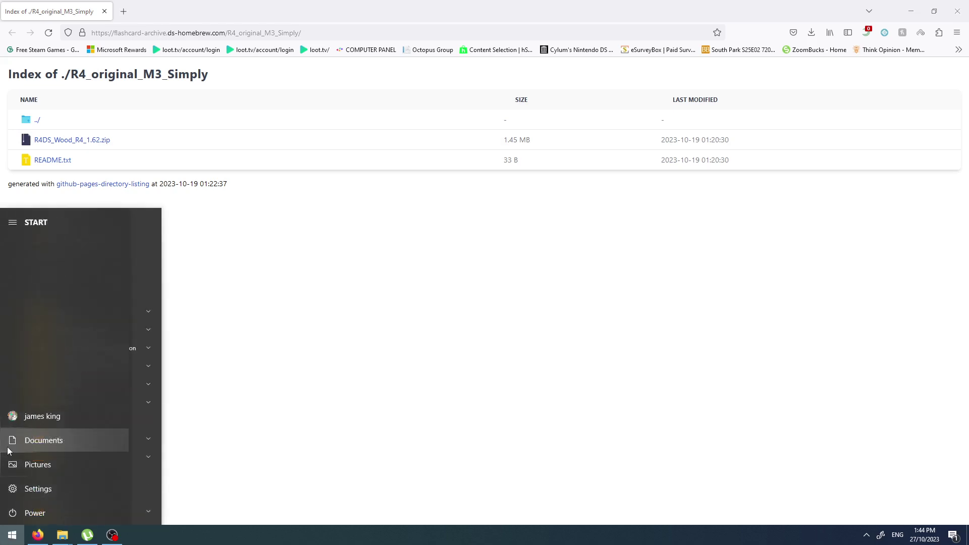
pyautogui.click(8, 447)
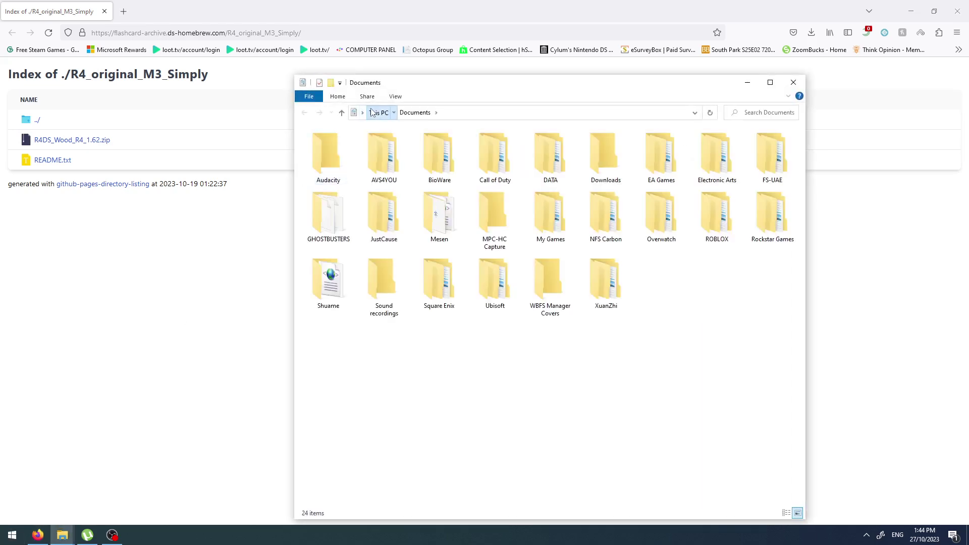
pyautogui.click(379, 112)
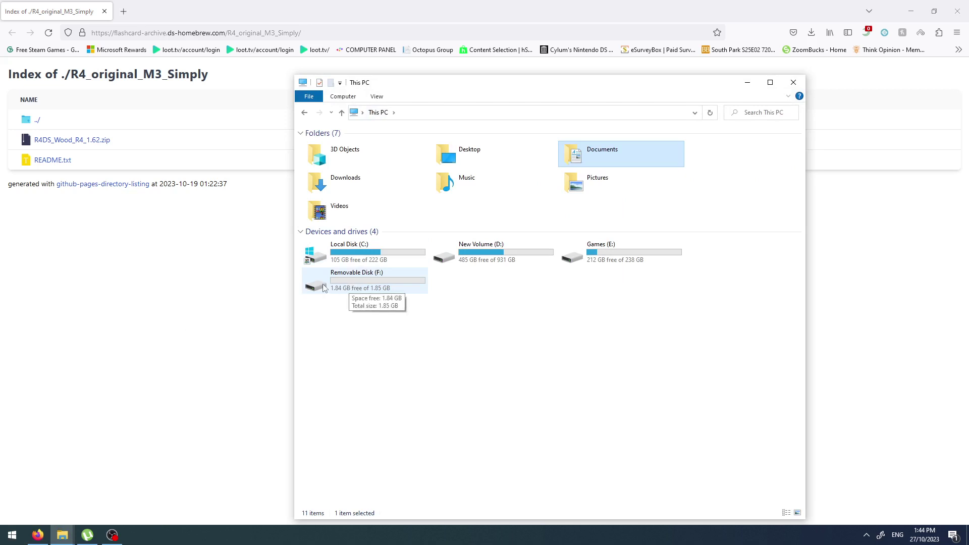
# Check the File system choices in Removable Disk (F:)'s Format window, then close it unformatted.
pyautogui.click(322, 284)
pyautogui.rightClick(324, 284)
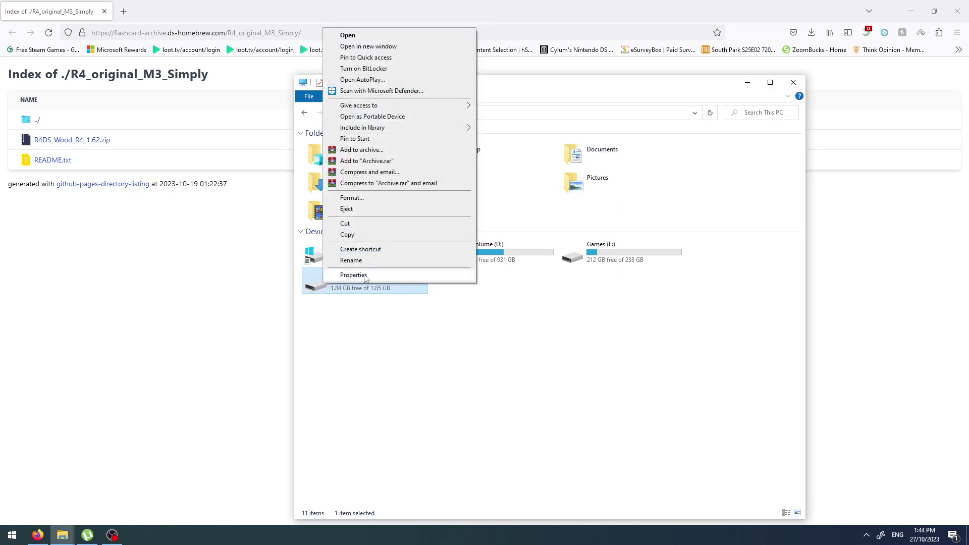
pyautogui.click(353, 198)
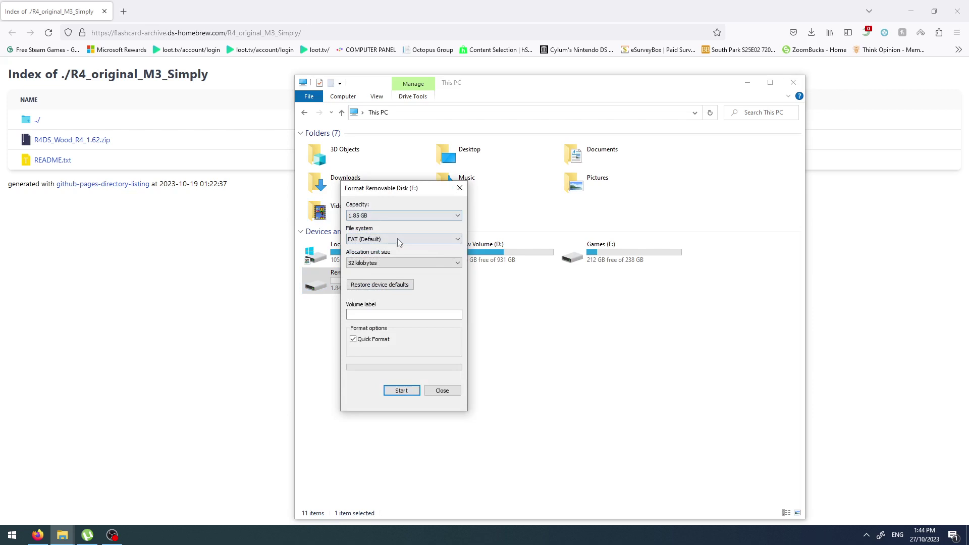
pyautogui.click(386, 240)
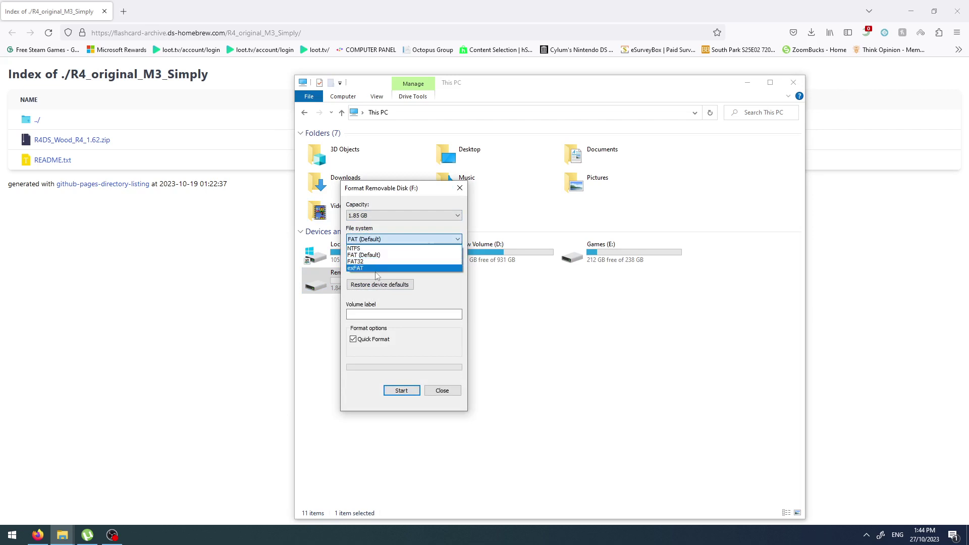
pyautogui.click(442, 400)
pyautogui.click(443, 389)
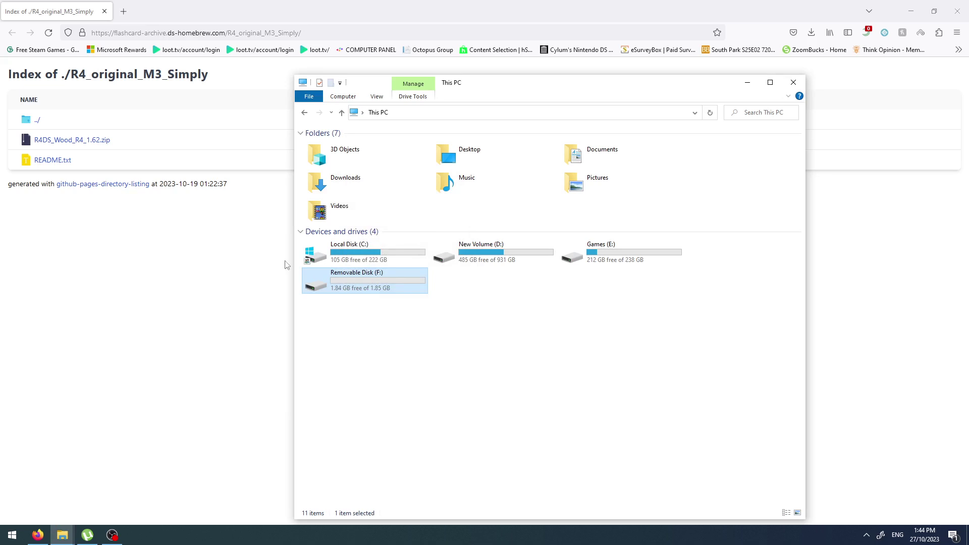
# Open R4DS_Wood_R4_1.62.zip from a Start search and select its four firmware files.
pyautogui.click(73, 205)
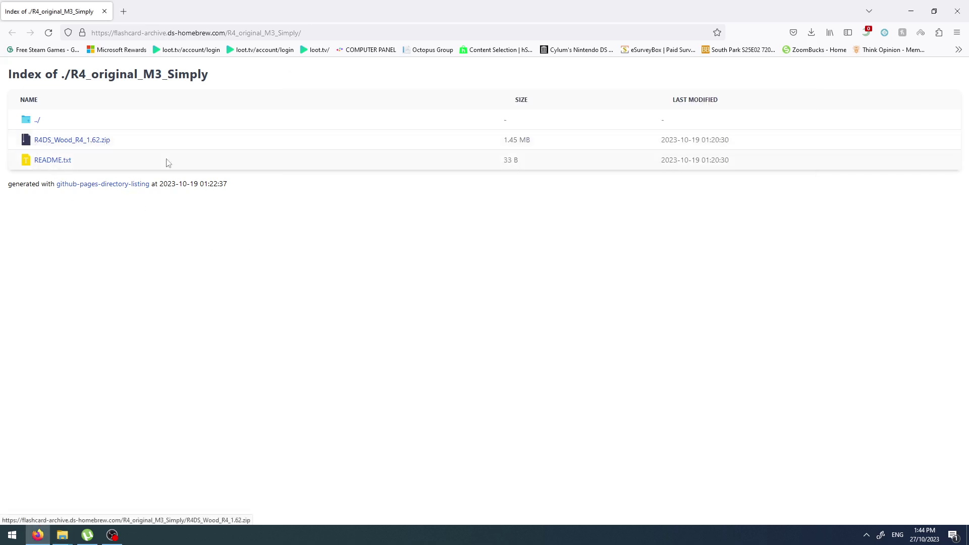
pyautogui.click(19, 538)
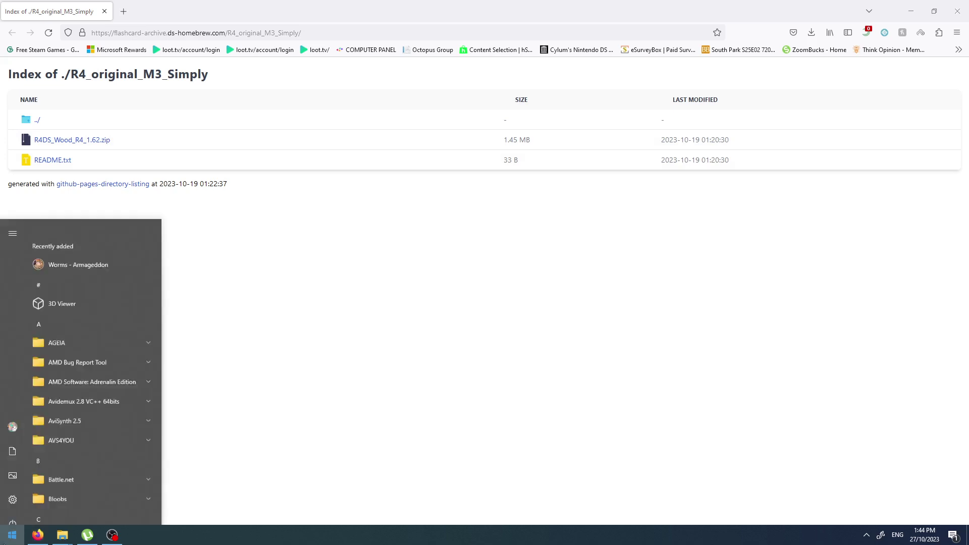
pyautogui.write('zip')
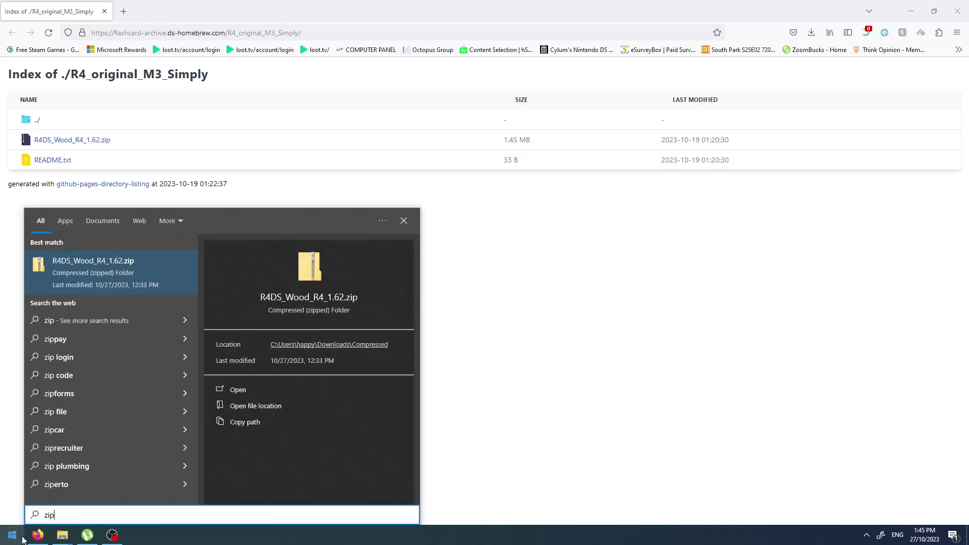
pyautogui.press('Return')
pyautogui.moveTo(494, 203); pyautogui.dragTo(309, 63)
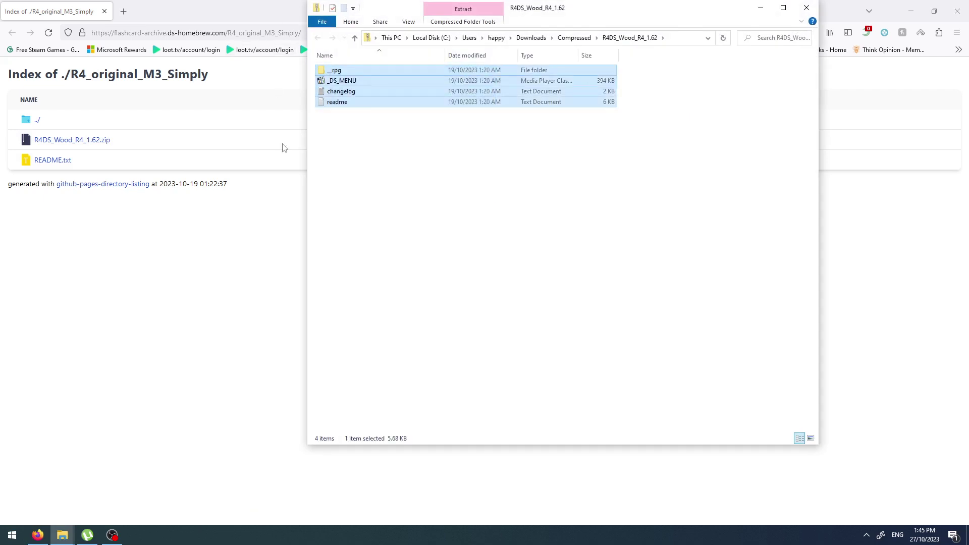
# Close the extra This PC windows and open Removable Disk (F:) beside the archive.
pyautogui.click(70, 535)
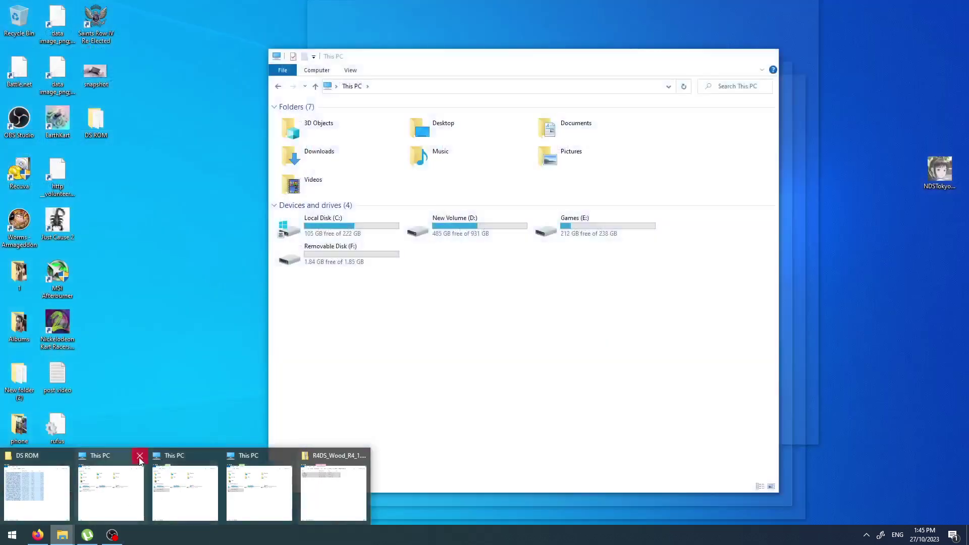
pyautogui.click(140, 455)
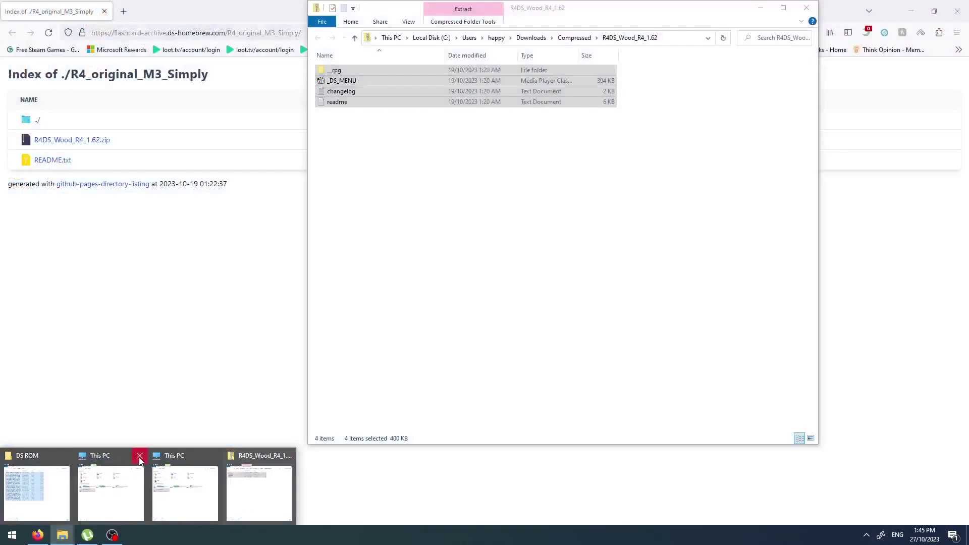
pyautogui.click(139, 455)
pyautogui.click(136, 467)
pyautogui.doubleClick(377, 266)
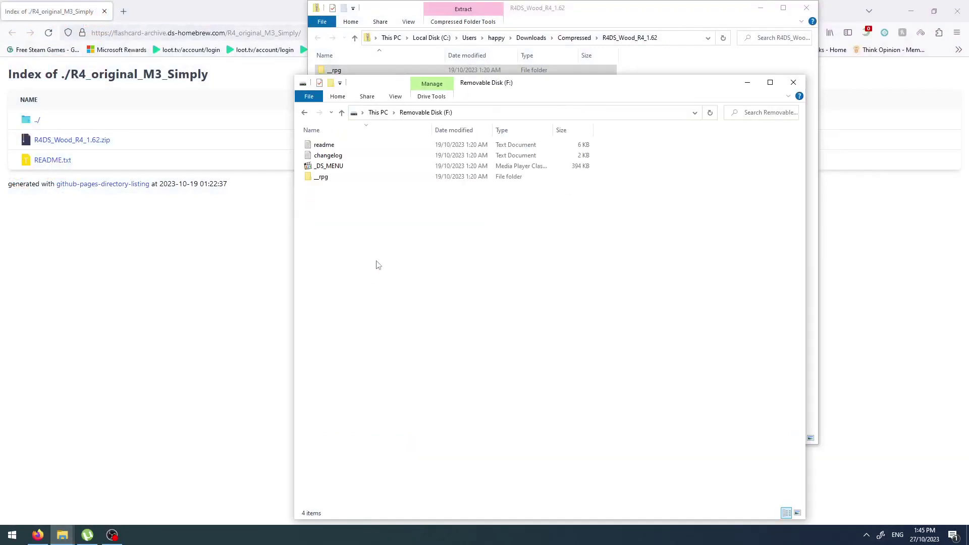
pyautogui.moveTo(525, 92); pyautogui.dragTo(447, 192)
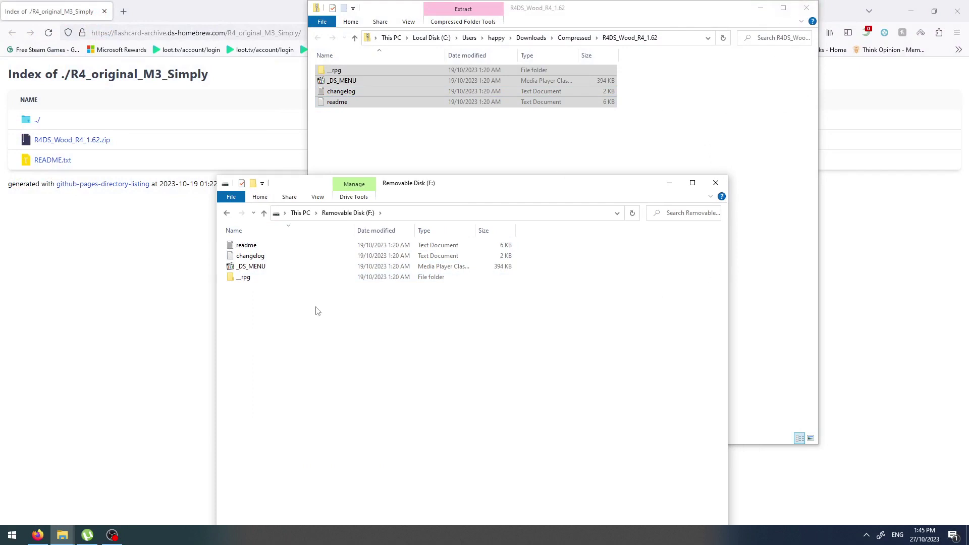
# Create a new folder named 'Rom' on Removable Disk (F:) and open it.
pyautogui.rightClick(260, 312)
pyautogui.moveTo(288, 436)
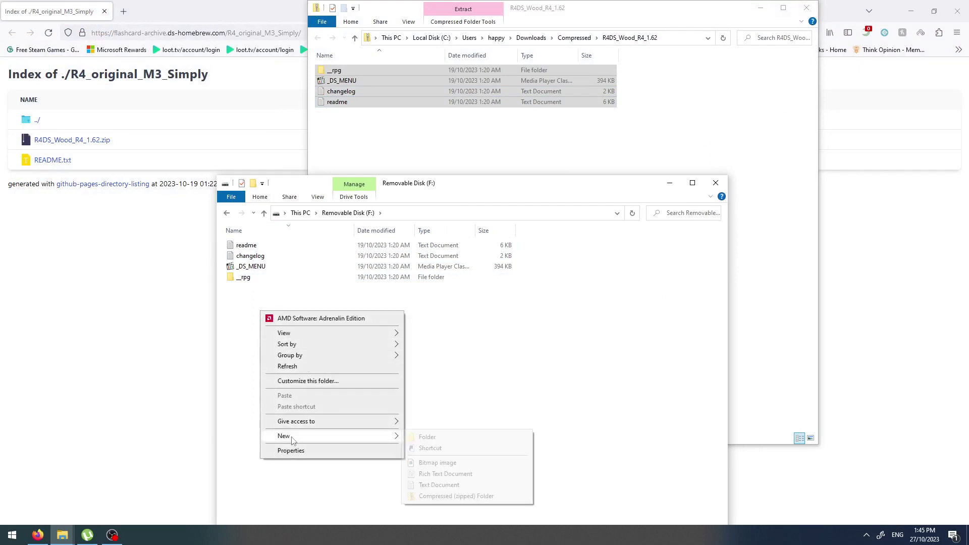
pyautogui.click(442, 438)
pyautogui.write('R')
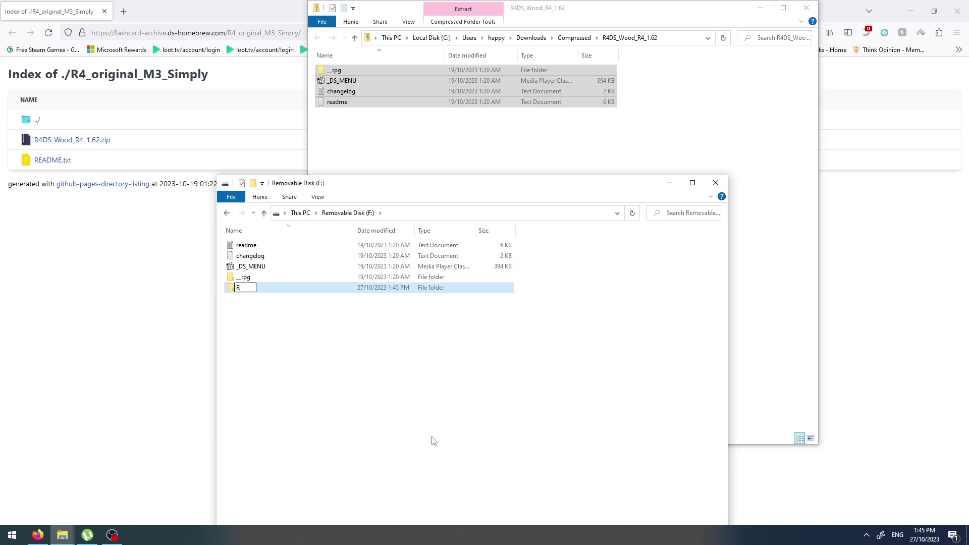
pyautogui.write('oms')
pyautogui.press('Return')
pyautogui.doubleClick(284, 289)
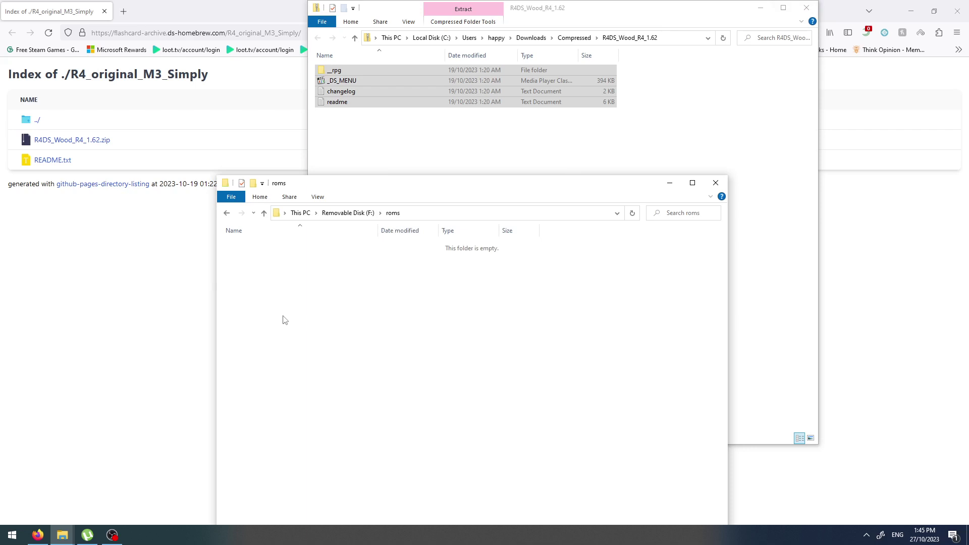
# Close the archive and firmware windows, minimize Firefox, and move the roms window up.
pyautogui.click(805, 10)
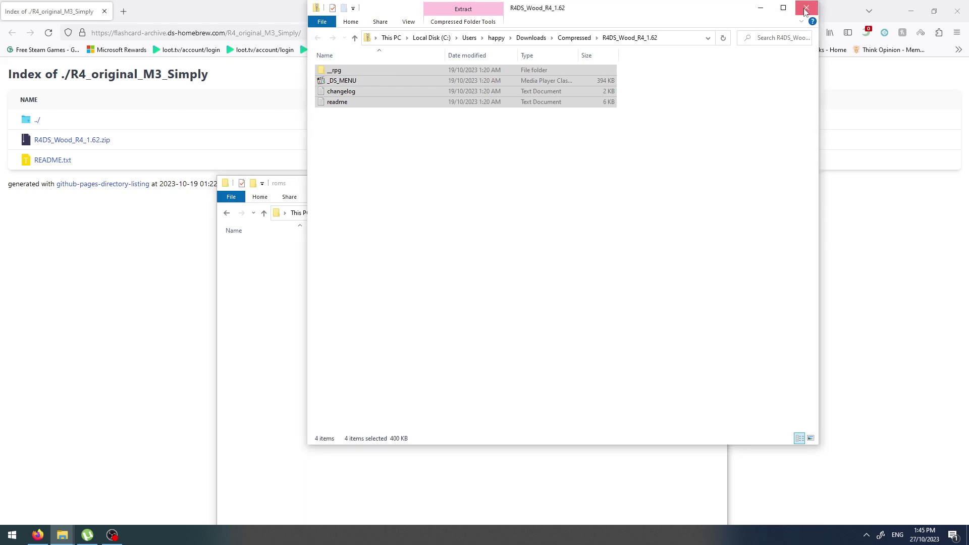
pyautogui.click(806, 11)
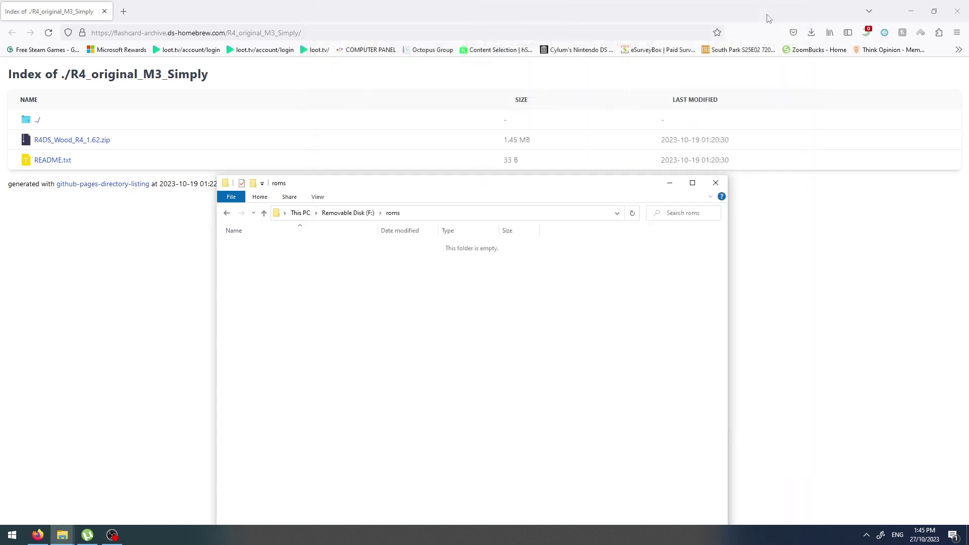
pyautogui.click(909, 11)
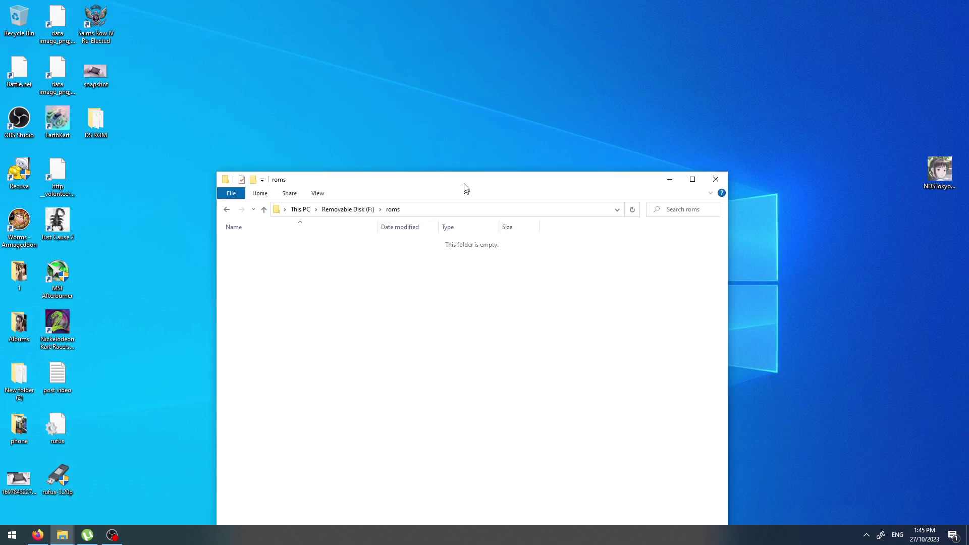
pyautogui.moveTo(465, 188); pyautogui.dragTo(451, 52)
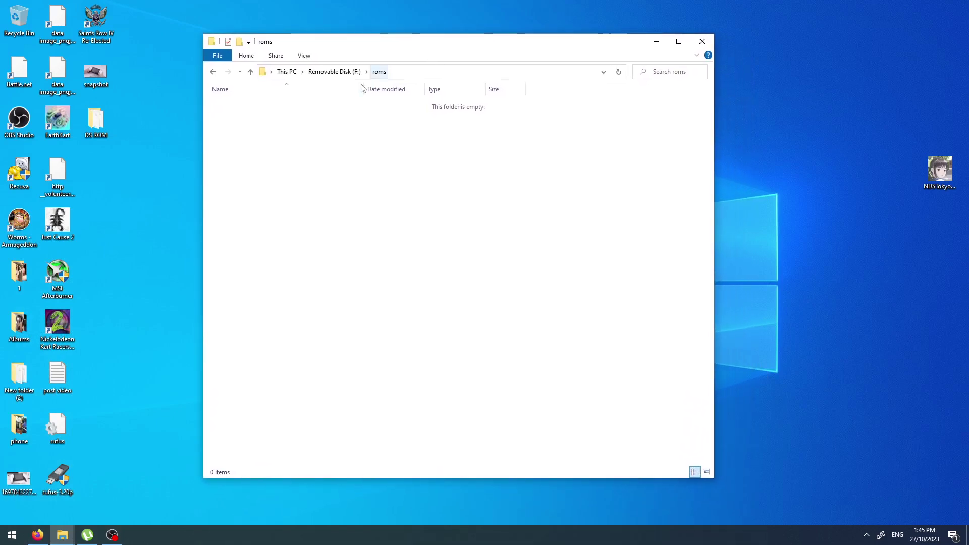
# Open the DS ROM folder of 21 NDS files, move it left, and launch NDSTokyoTrim.
pyautogui.doubleClick(99, 121)
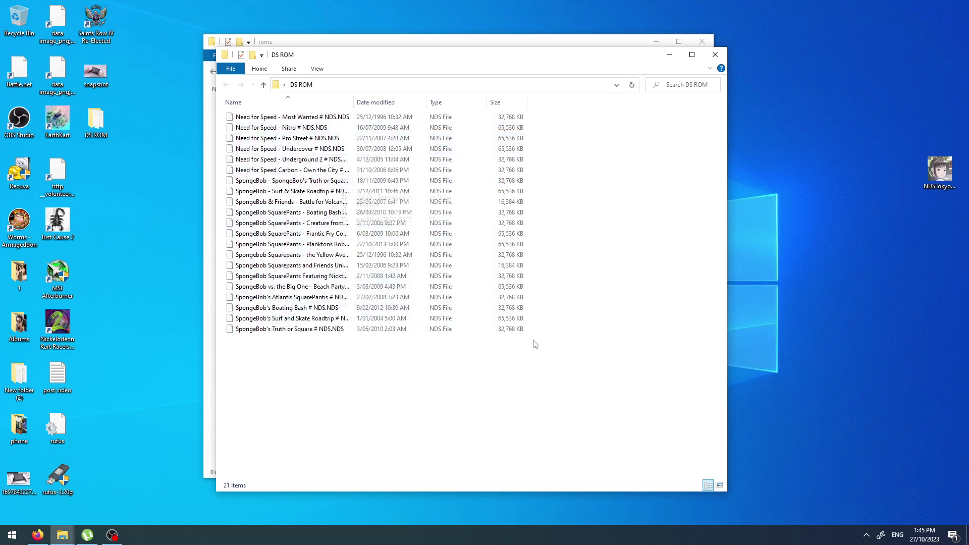
pyautogui.moveTo(505, 67); pyautogui.dragTo(418, 83)
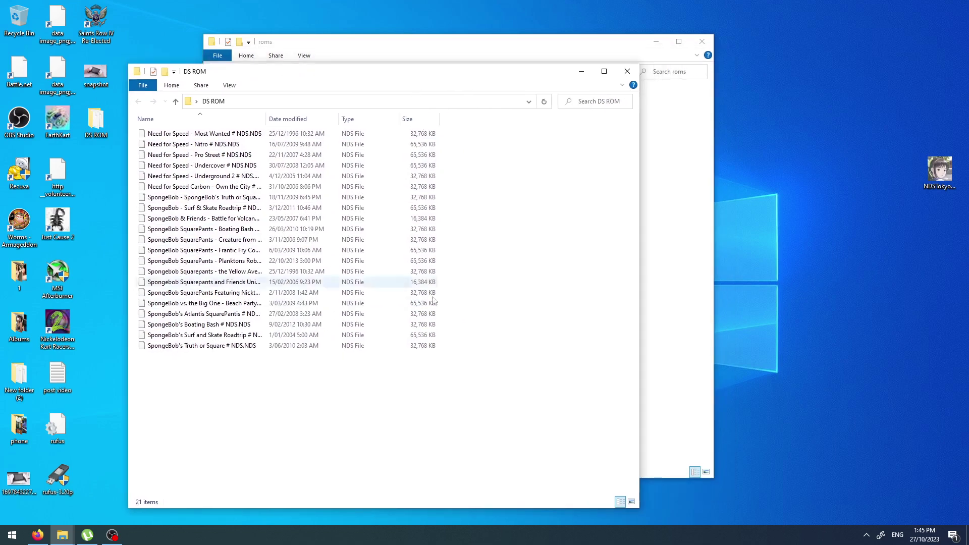
pyautogui.moveTo(466, 367); pyautogui.dragTo(159, 122)
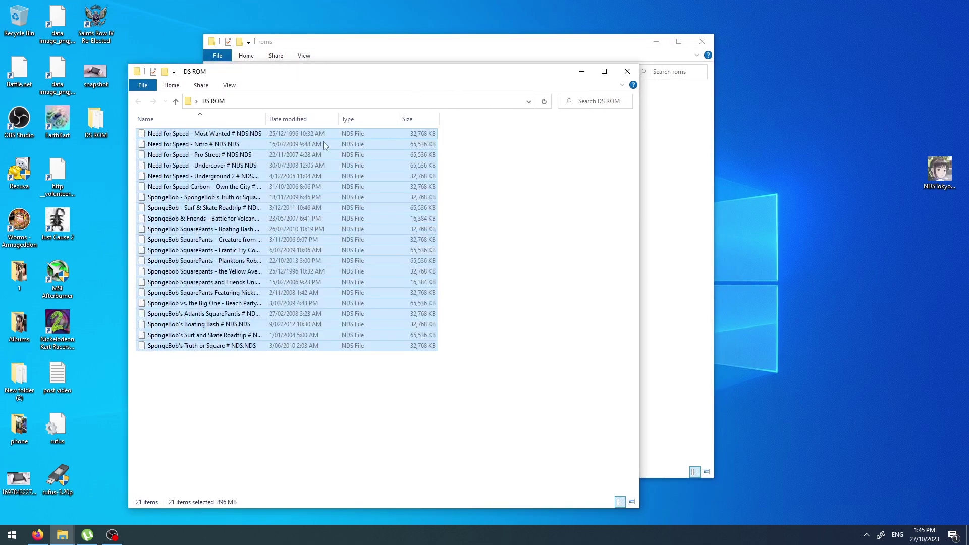
pyautogui.click(500, 248)
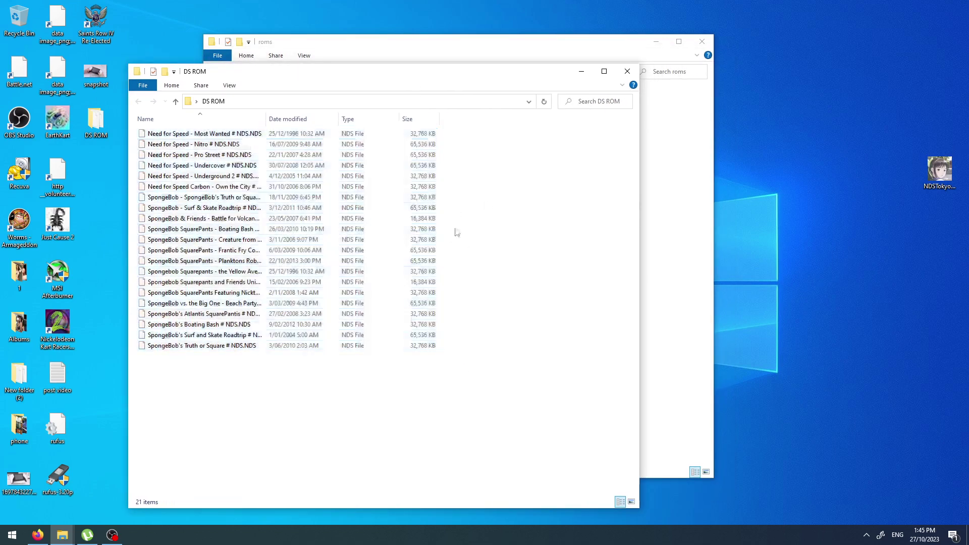
pyautogui.click(939, 191)
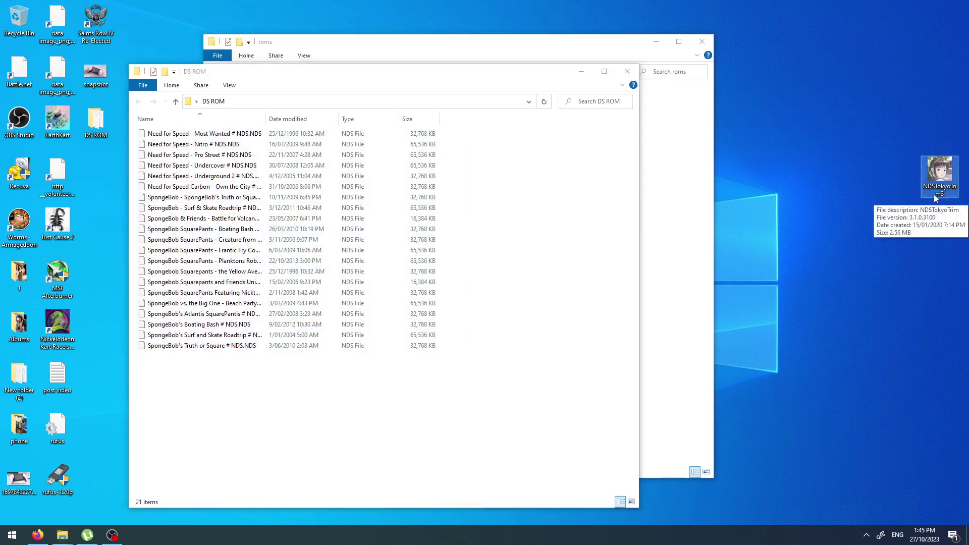
pyautogui.doubleClick(935, 194)
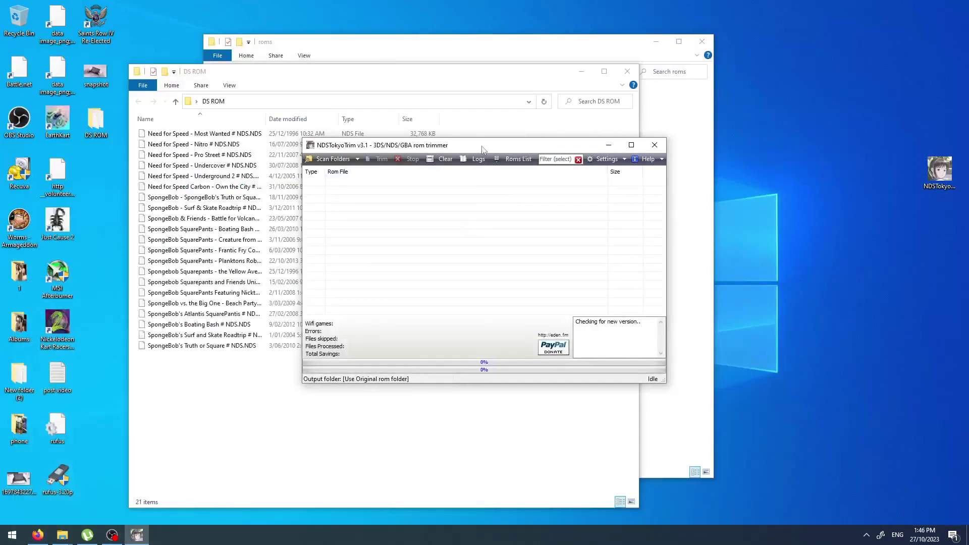
# Drag all 21 ROMs from the DS ROM folder into NDSTokyoTrim's list and review their sizes.
pyautogui.click(436, 404)
pyautogui.moveTo(437, 405); pyautogui.dragTo(202, 137)
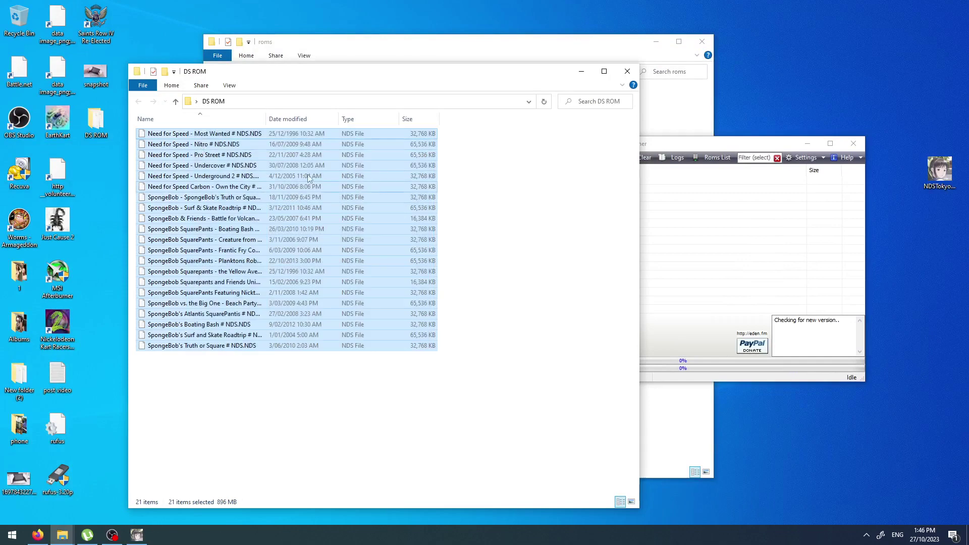
pyautogui.moveTo(236, 177); pyautogui.dragTo(755, 208)
pyautogui.click(678, 149)
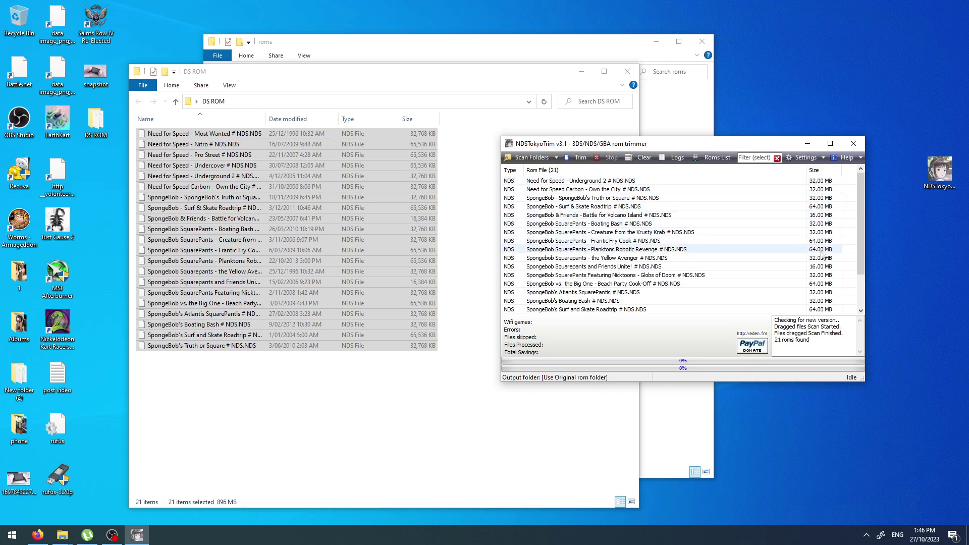
pyautogui.scroll(-2, 823, 257)
pyautogui.scroll(2, 827, 267)
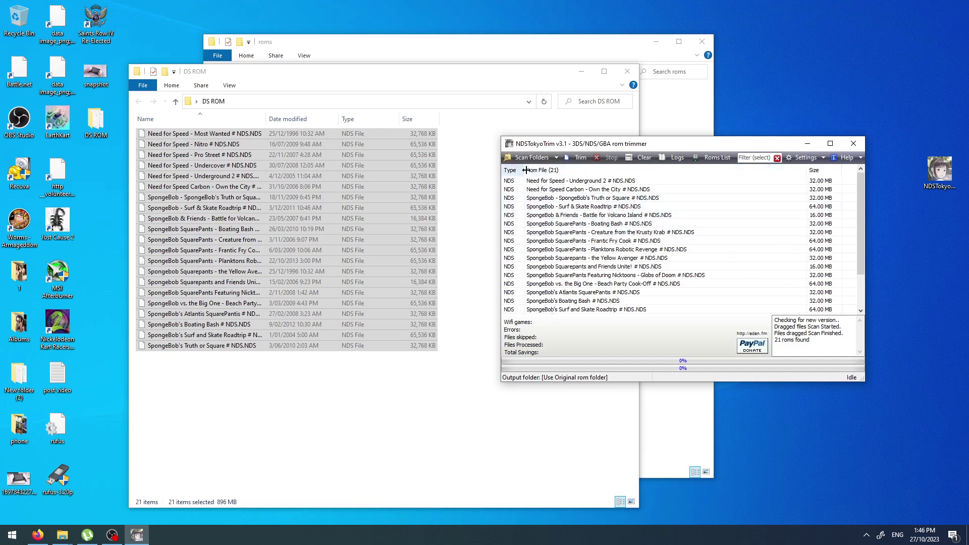
# Trim all 21 ROMs, finishing 21/21 with 0 errors and 107.32 MB saved.
pyautogui.click(580, 158)
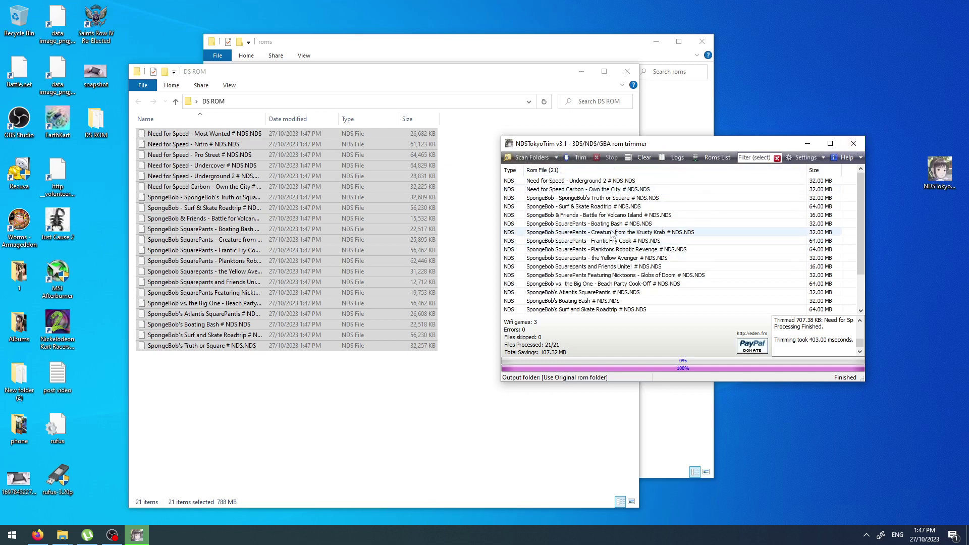
# Close NDSTokyoTrim and paste the trimmed ROMs into the roms folder on Removable Disk (F:).
pyautogui.click(853, 144)
pyautogui.click(709, 200)
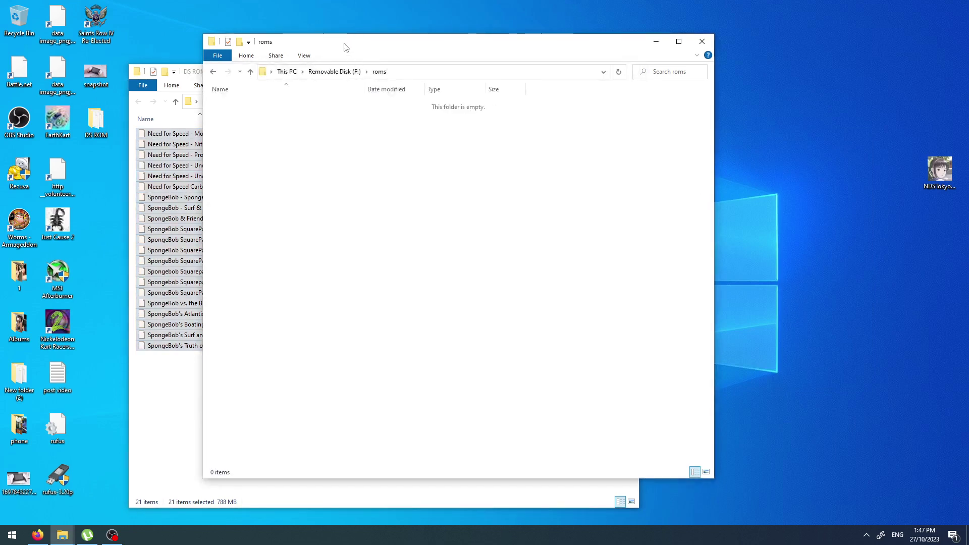
pyautogui.moveTo(346, 47); pyautogui.dragTo(566, 50)
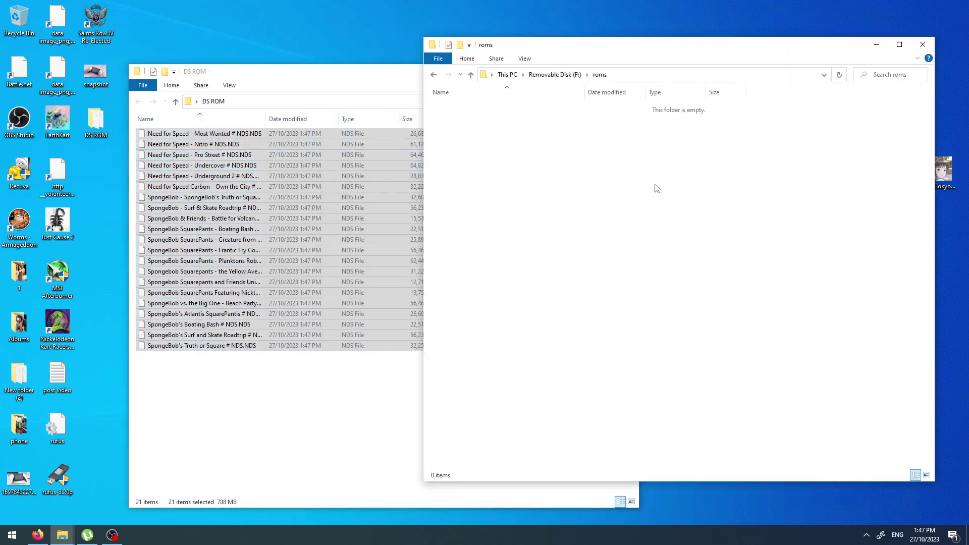
pyautogui.hotkey('ctrl', 'v')
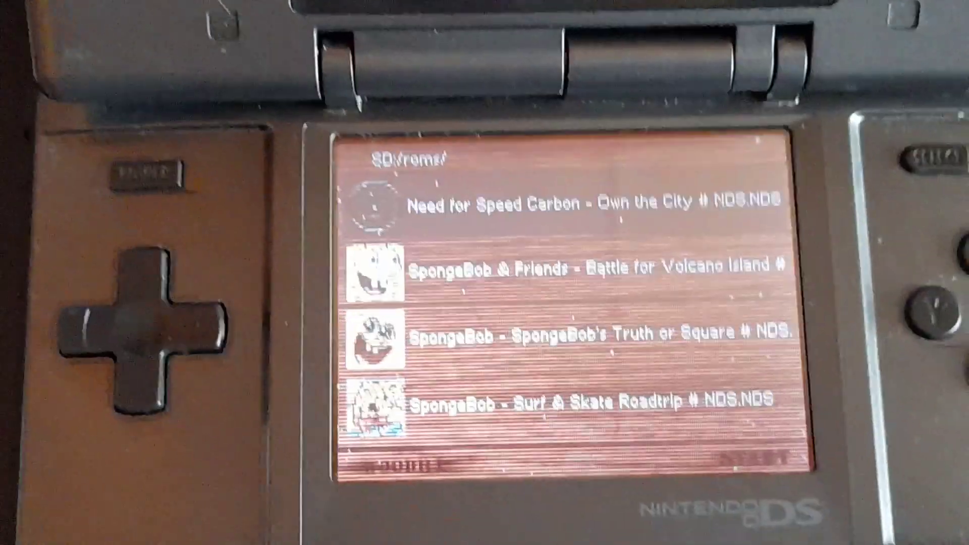
# Move two entries down the R4 Wood list to Frantic Fry Cook and launch it.
pyautogui.press('Down')
pyautogui.press('Down')
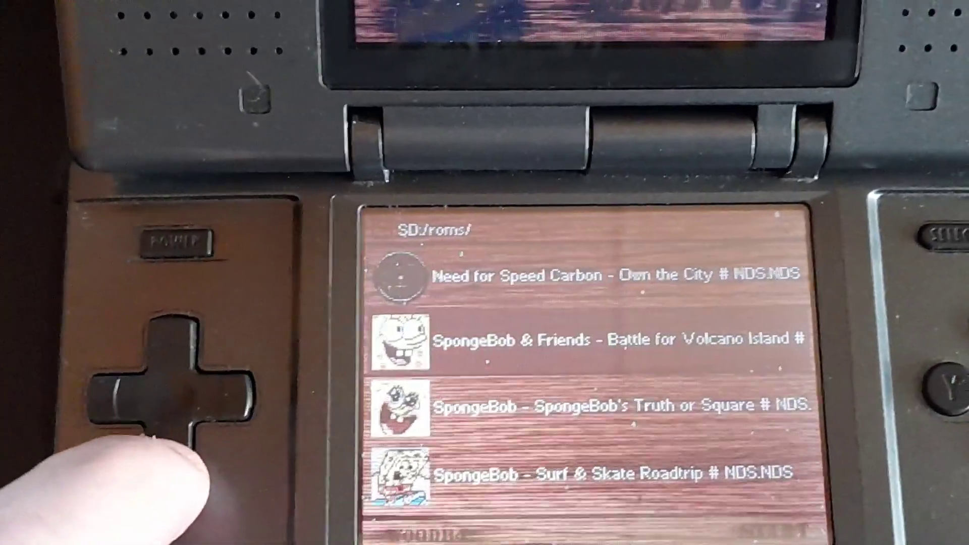
pyautogui.press('Down')
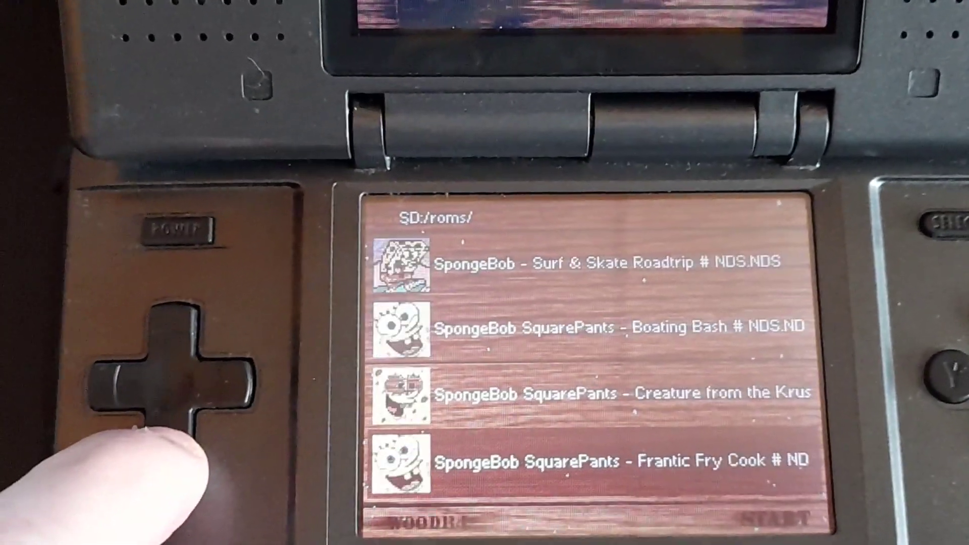
pyautogui.press('a')
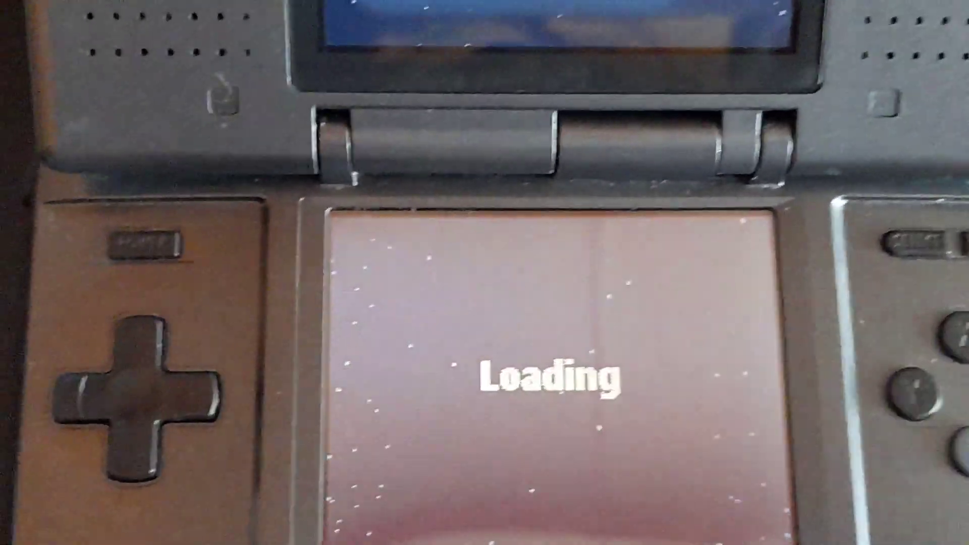